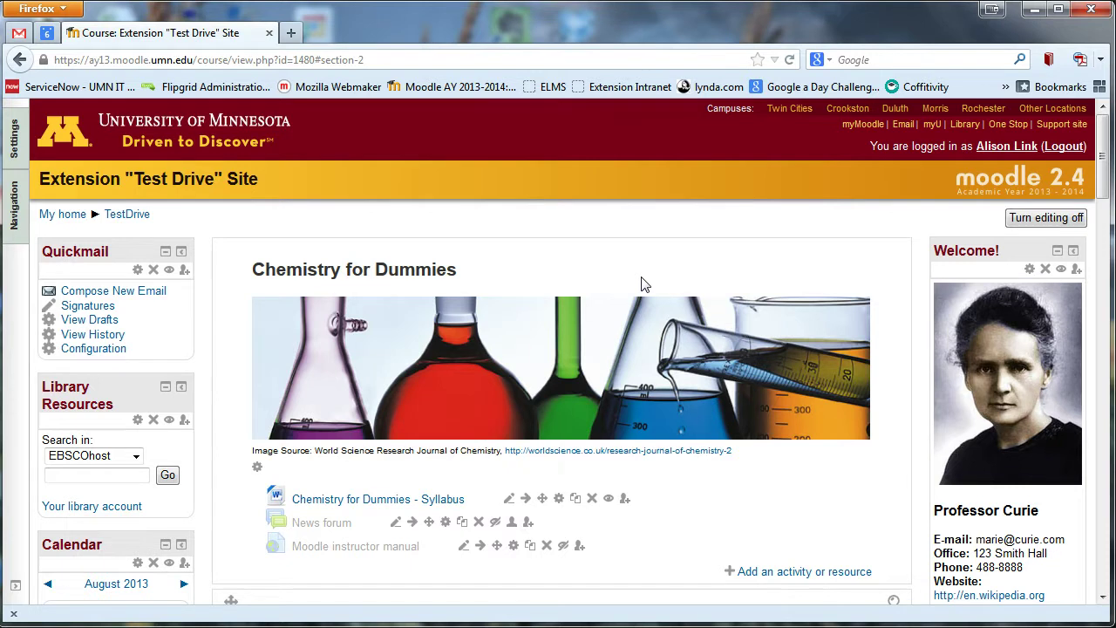
- Inspect the settings form of the Introduce Yourself! forum in the Introduction section and leave it without saving
{"action": "scroll", "coordinate": [641, 288], "scroll_direction": "down", "scroll_amount": 3}
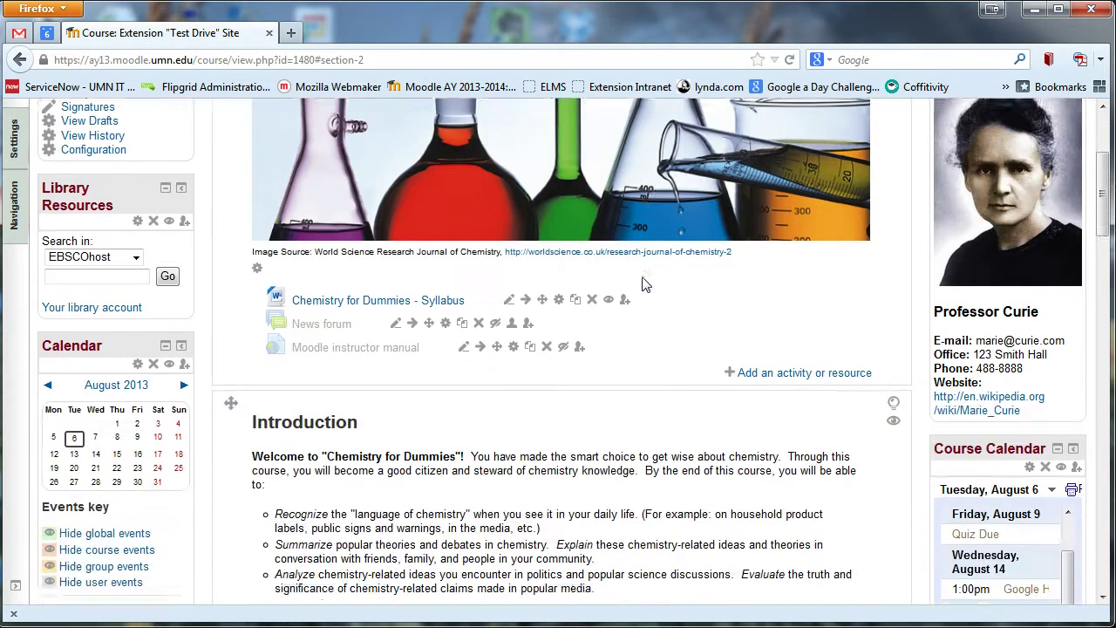
{"action": "scroll", "coordinate": [642, 294], "scroll_direction": "down", "scroll_amount": 3}
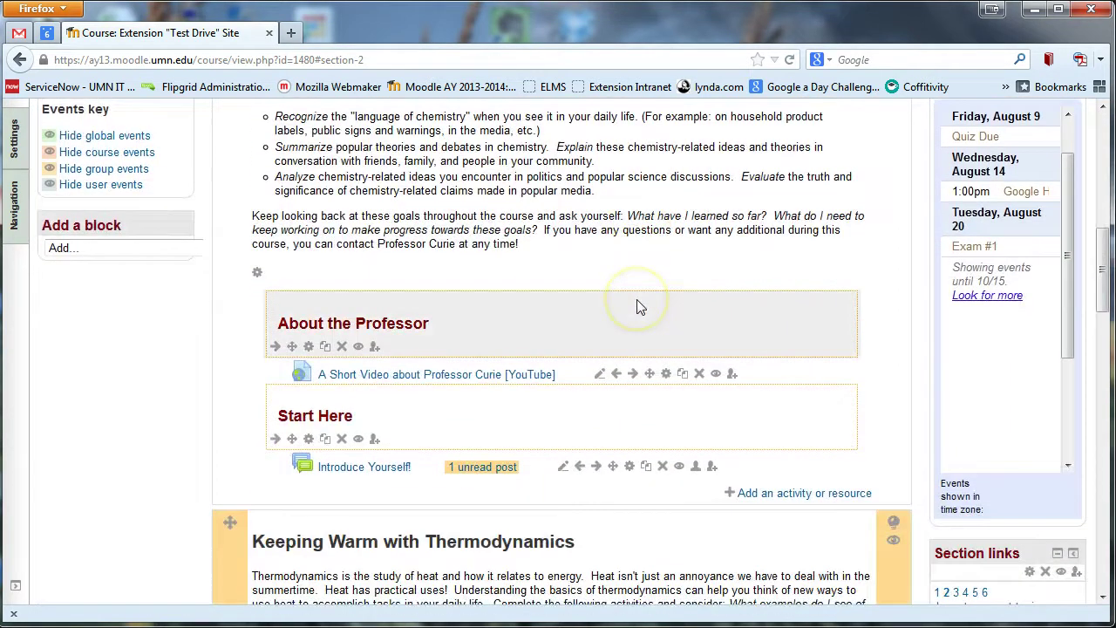
{"action": "scroll", "coordinate": [610, 336], "scroll_direction": "down", "scroll_amount": 1}
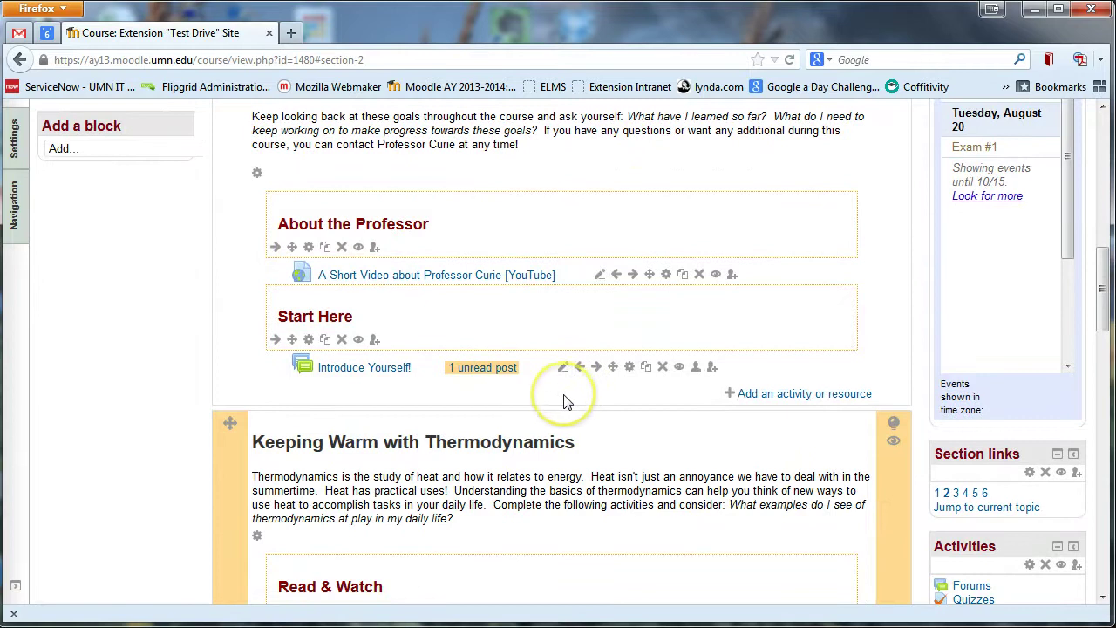
{"action": "left_click", "coordinate": [629, 367]}
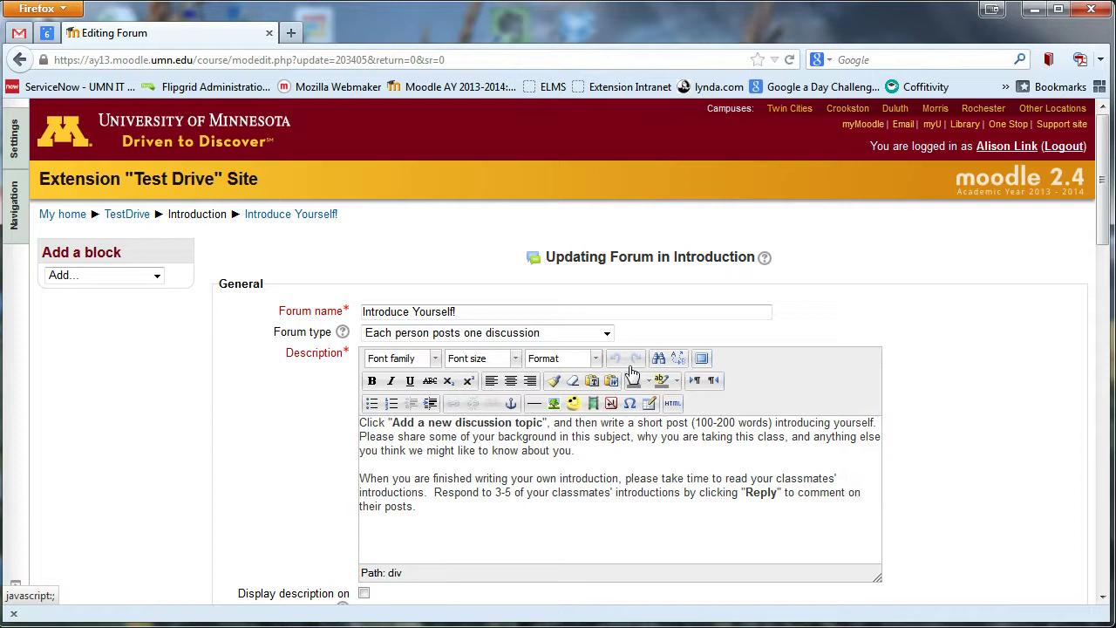
{"action": "scroll", "coordinate": [632, 373], "scroll_direction": "down", "scroll_amount": 2}
{"action": "scroll", "coordinate": [337, 432], "scroll_direction": "down", "scroll_amount": 15}
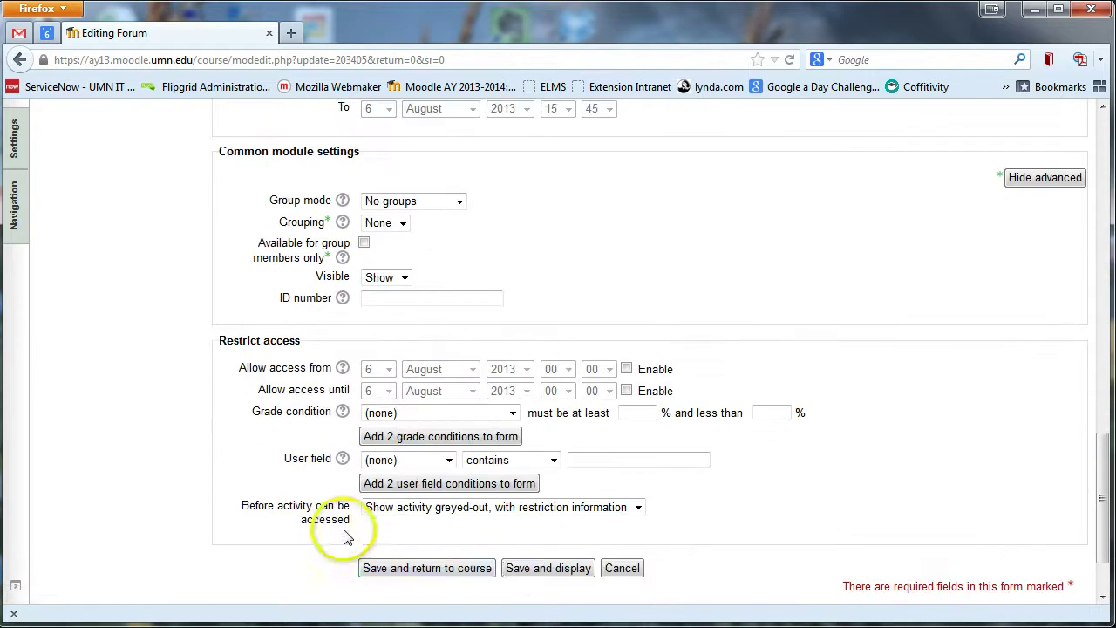
{"action": "left_click", "coordinate": [621, 568]}
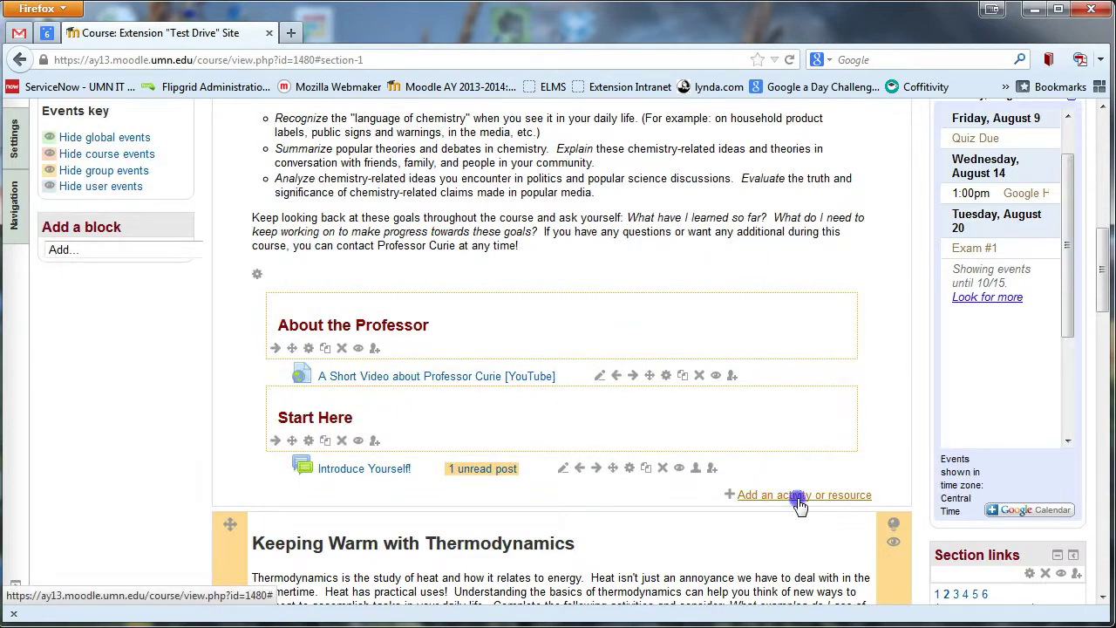
- View the Forum activity's description in the Introduction section's activity chooser without adding anything
{"action": "left_click", "coordinate": [798, 494]}
{"action": "left_click_drag", "start_coordinate": [518, 279], "coordinate": [513, 520]}
{"action": "left_click_drag", "start_coordinate": [516, 459], "coordinate": [514, 282]}
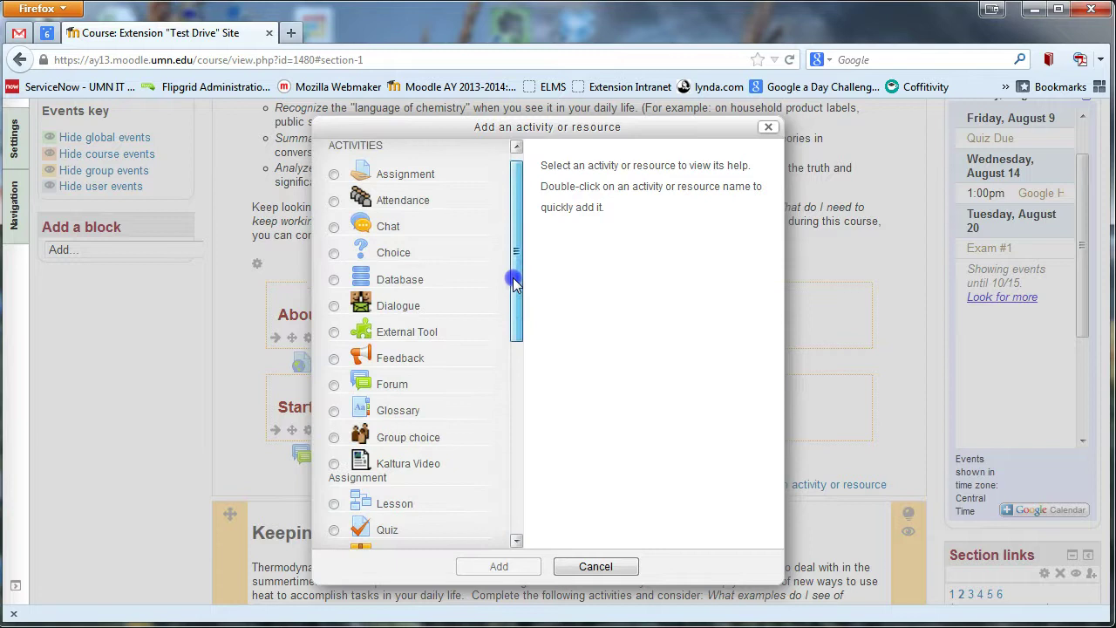
{"action": "left_click", "coordinate": [333, 384]}
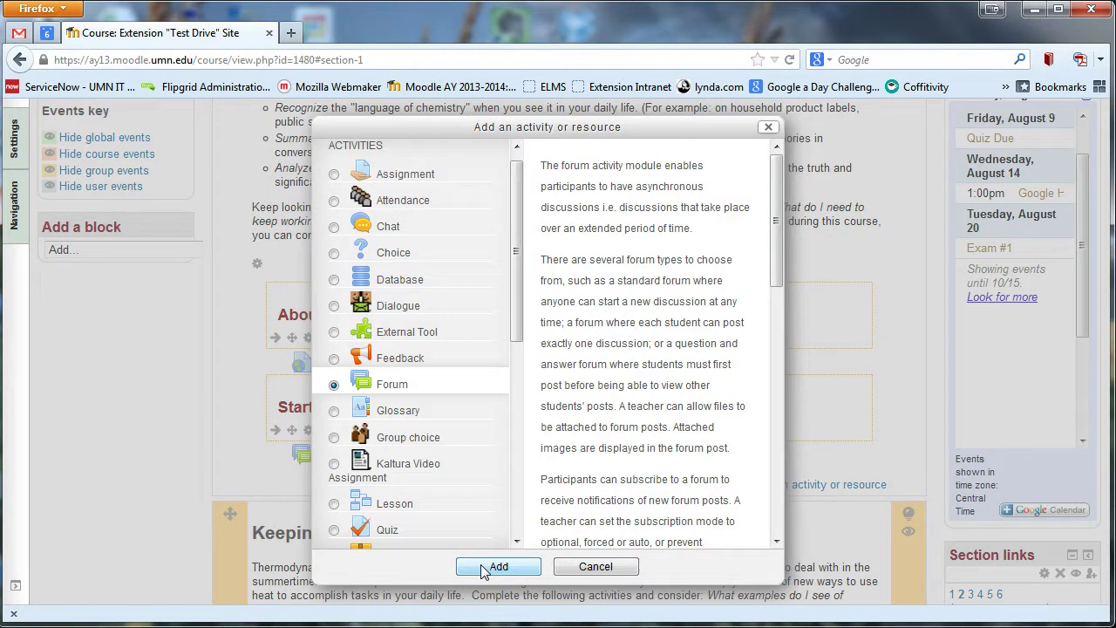
{"action": "left_click", "coordinate": [592, 567]}
- Open the settings of the Introduce Yourself! forum and choose Each person posts one discussion as its forum type
{"action": "left_click", "coordinate": [630, 474]}
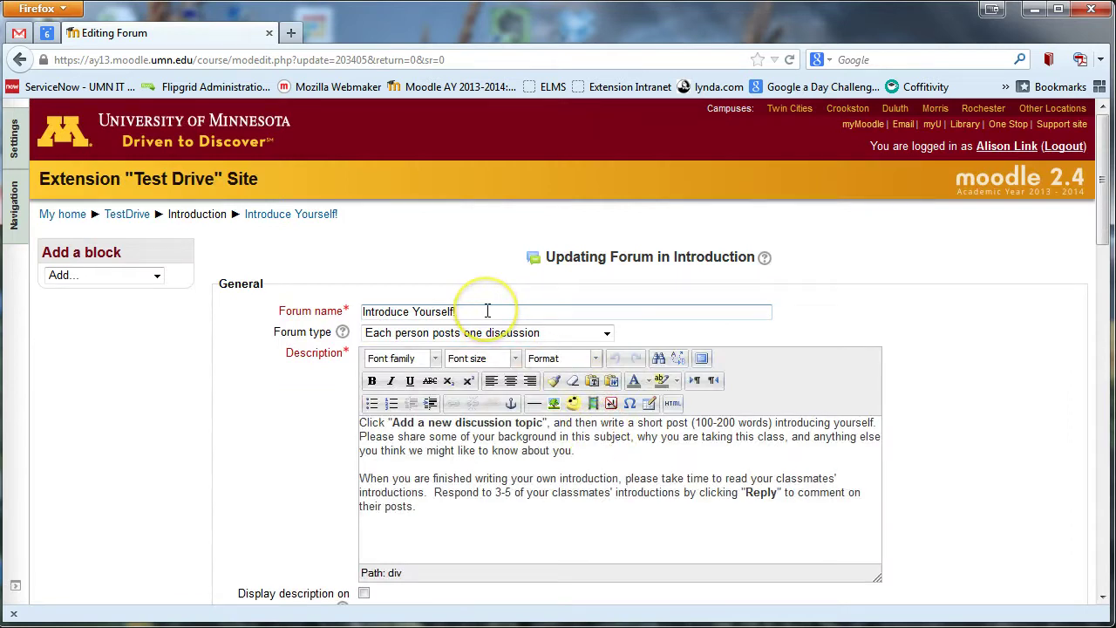
{"action": "left_click", "coordinate": [606, 335]}
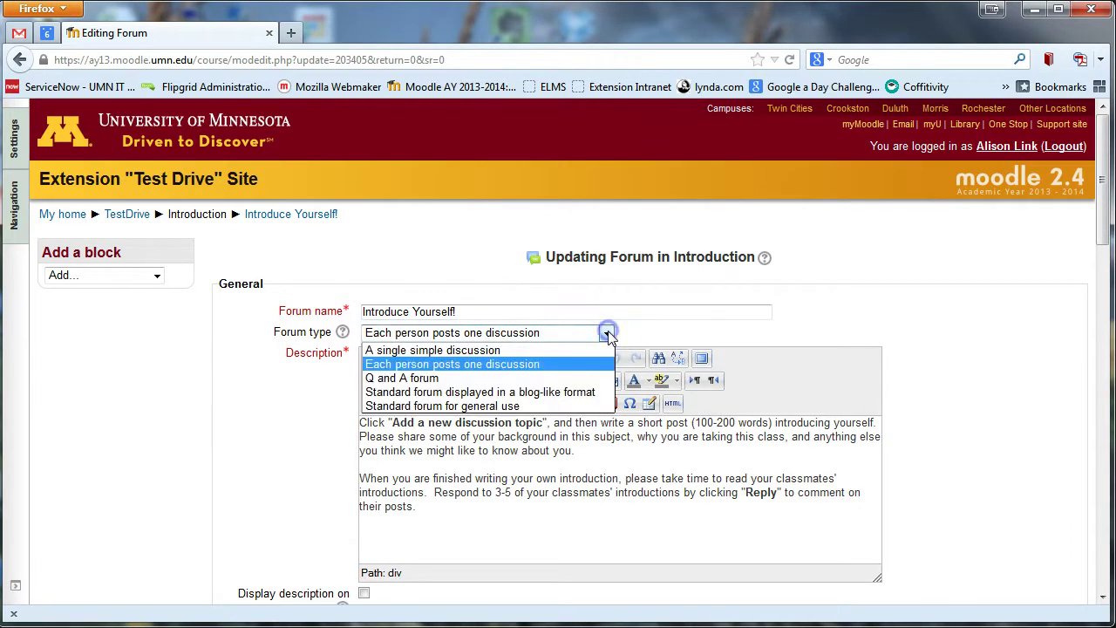
{"action": "left_click", "coordinate": [538, 365]}
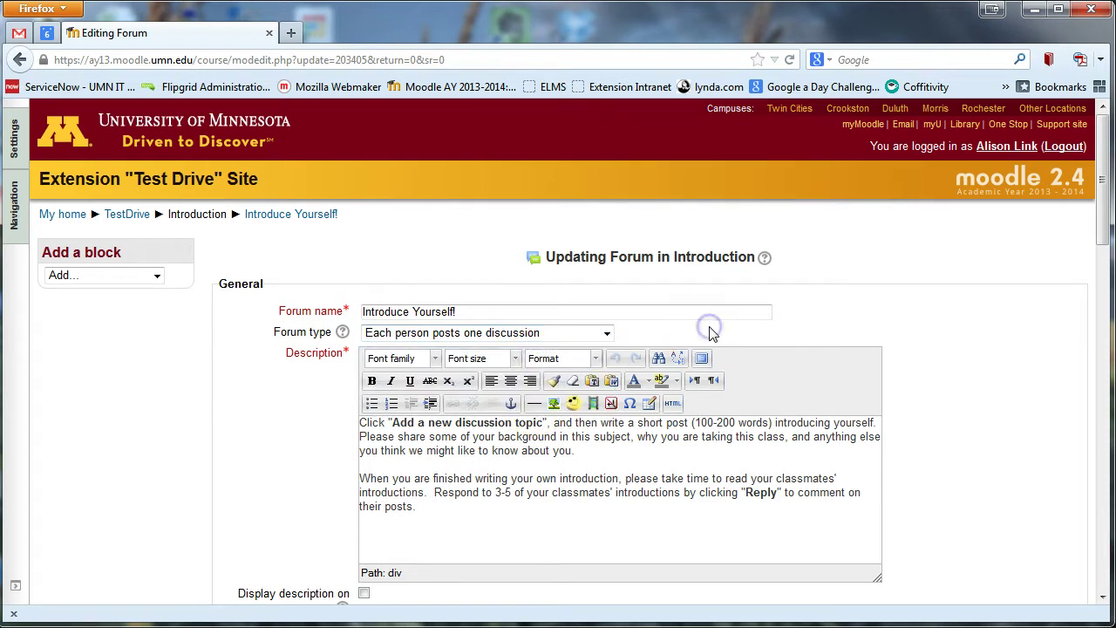
- Review the Introduce Yourself! forum's description and remaining settings, and save and display the forum
{"action": "scroll", "coordinate": [811, 432], "scroll_direction": "down", "scroll_amount": 2}
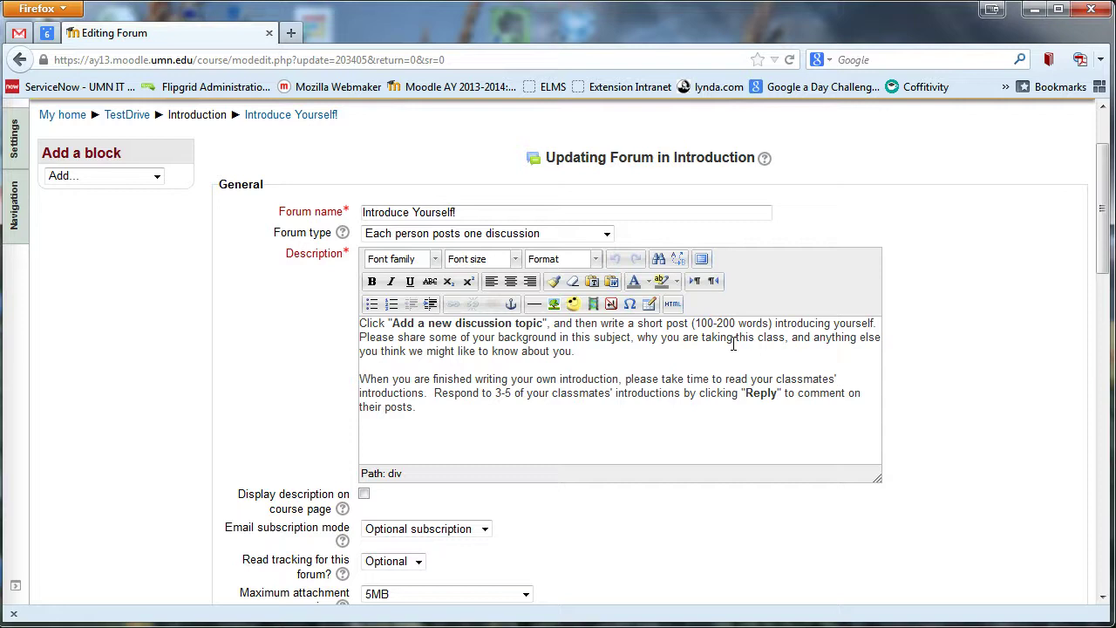
{"action": "scroll", "coordinate": [732, 344], "scroll_direction": "down", "scroll_amount": 2}
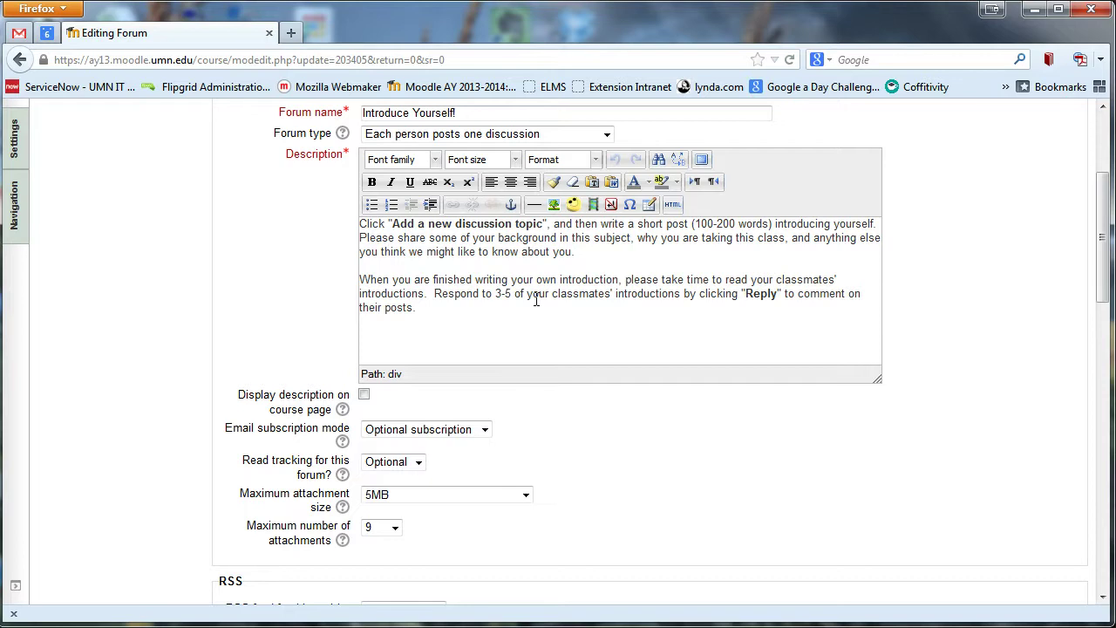
{"action": "scroll", "coordinate": [755, 436], "scroll_direction": "down", "scroll_amount": 3}
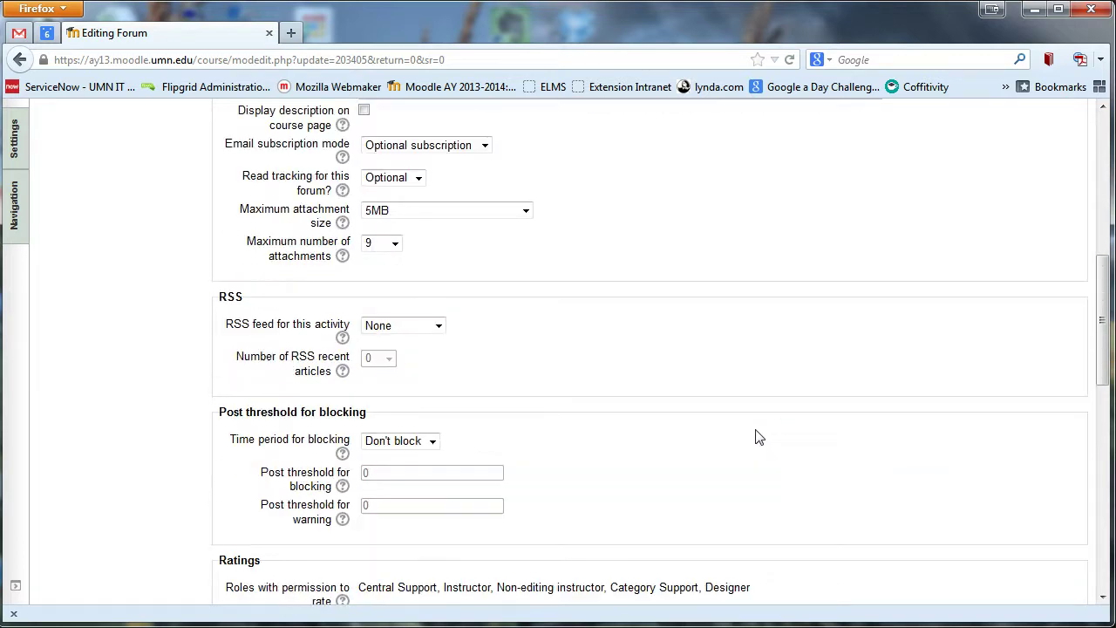
{"action": "scroll", "coordinate": [755, 436], "scroll_direction": "down", "scroll_amount": 7}
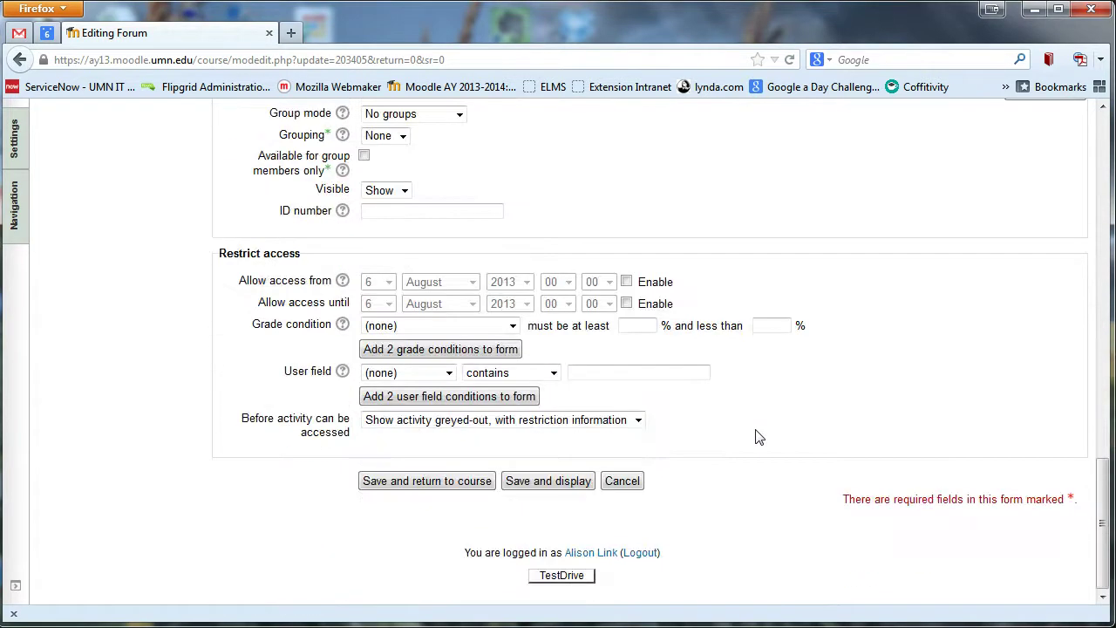
{"action": "left_click", "coordinate": [548, 482]}
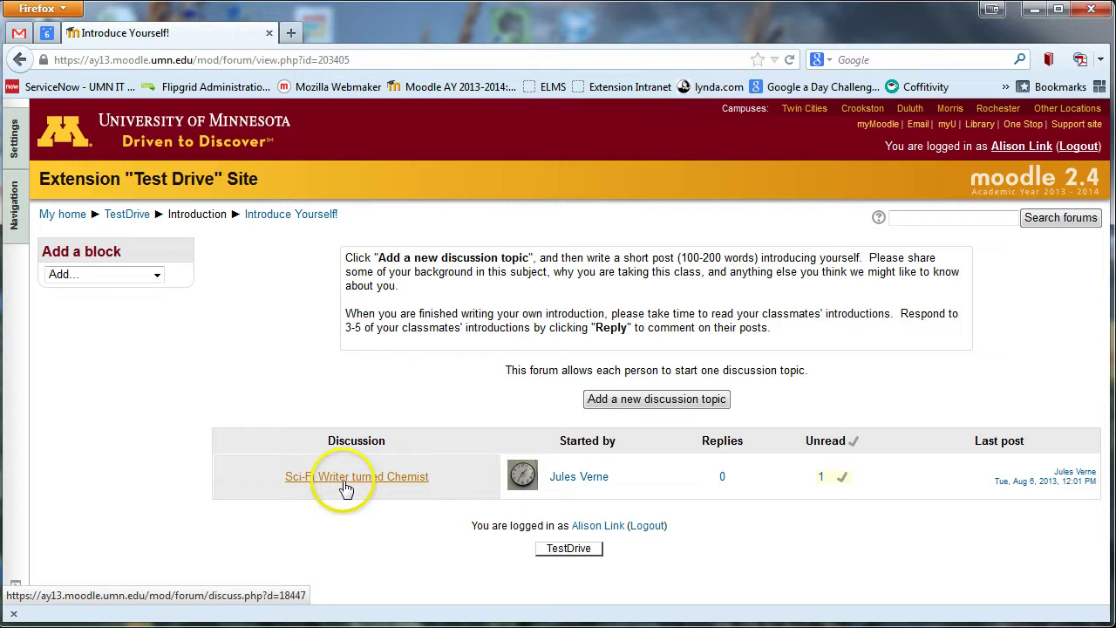
- Post a new discussion topic with the subject "Introduction to me!" and a short test message in the Introduce Yourself! forum
{"action": "left_click", "coordinate": [619, 403]}
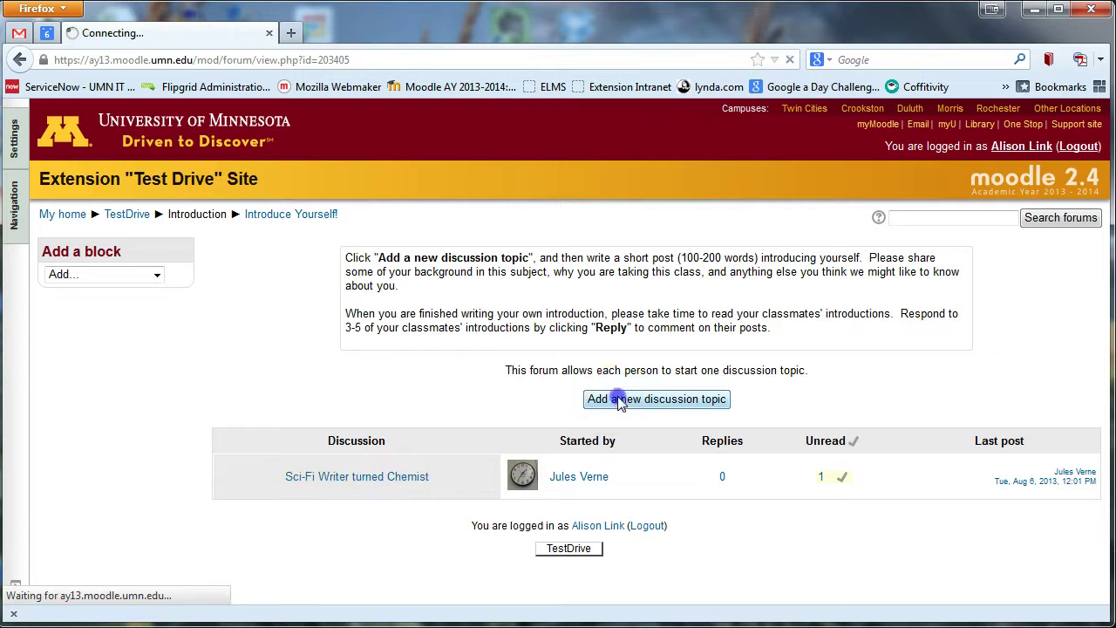
{"action": "left_click", "coordinate": [494, 394]}
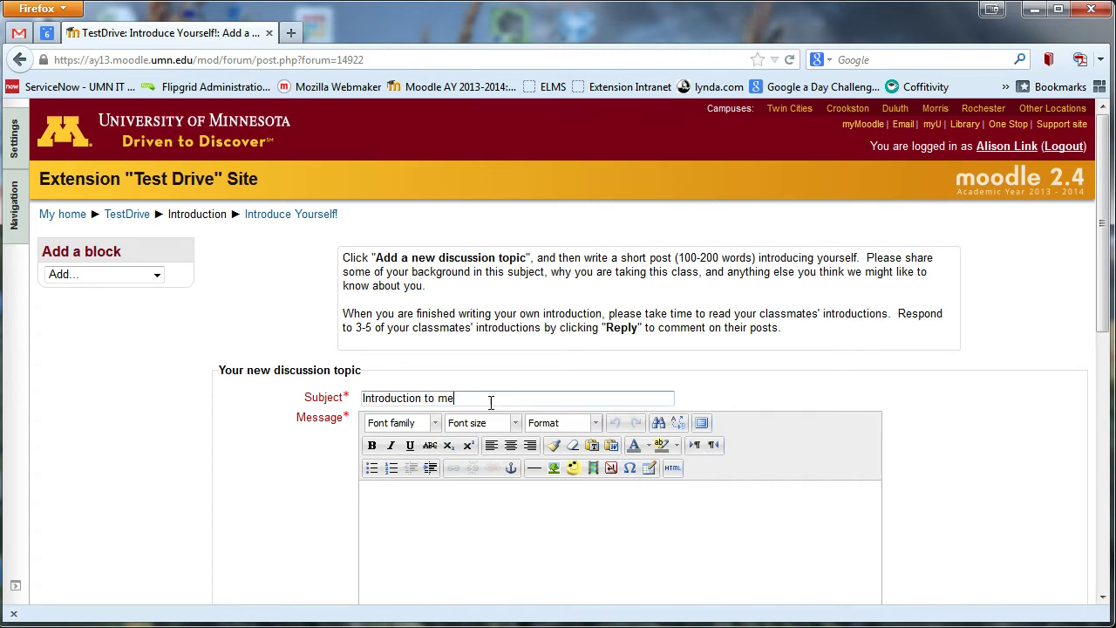
{"action": "left_click", "coordinate": [483, 527]}
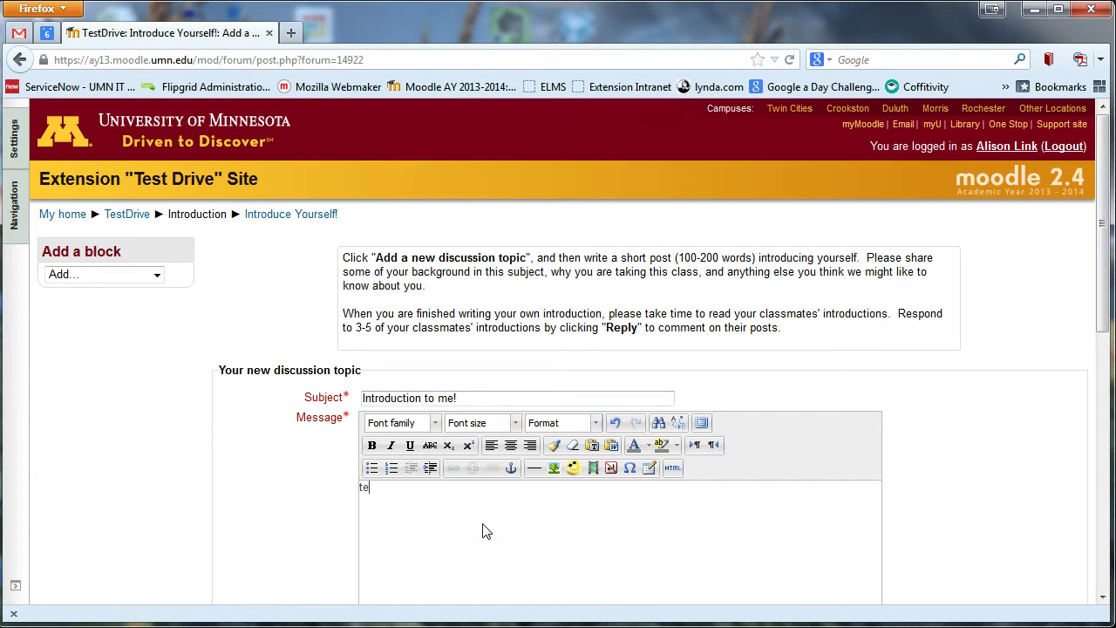
{"action": "scroll", "coordinate": [296, 474], "scroll_direction": "down", "scroll_amount": 10}
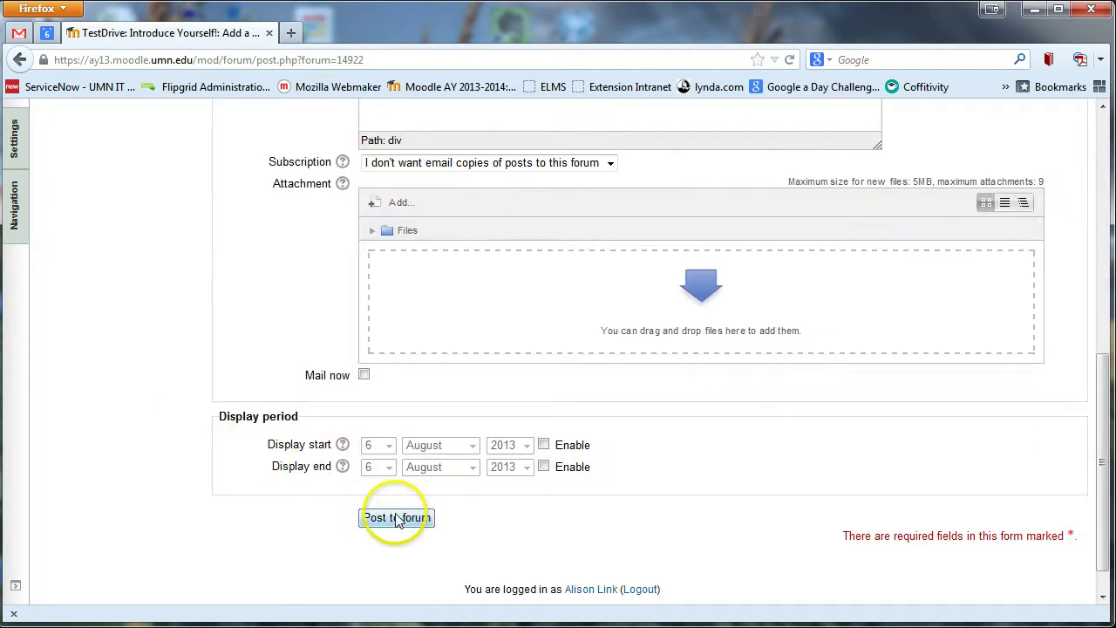
{"action": "left_click", "coordinate": [397, 518]}
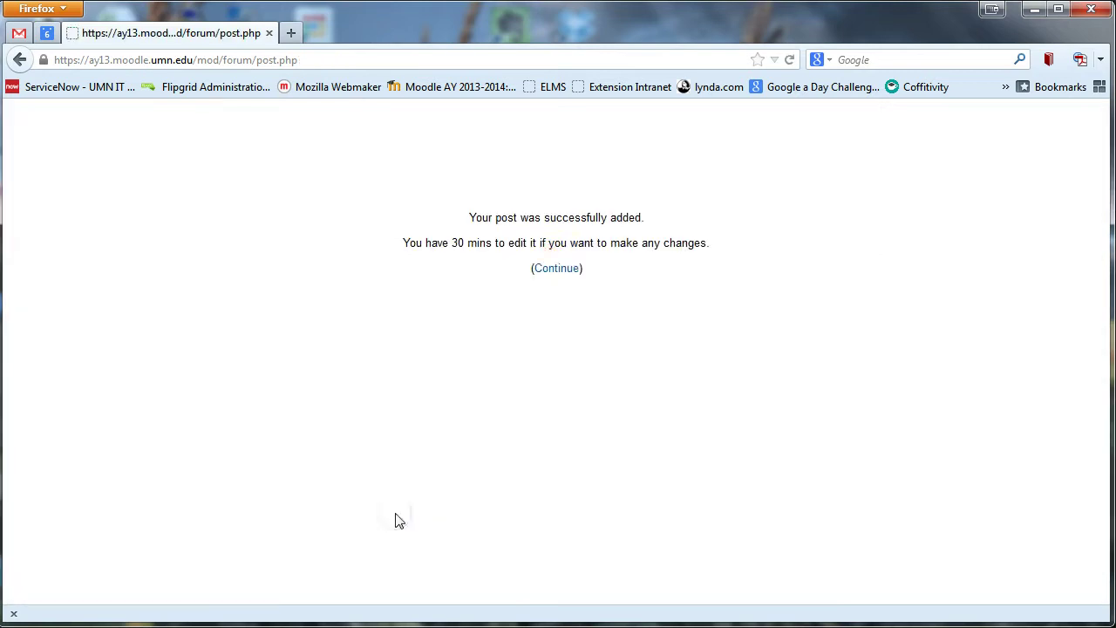
{"action": "left_click", "coordinate": [553, 276]}
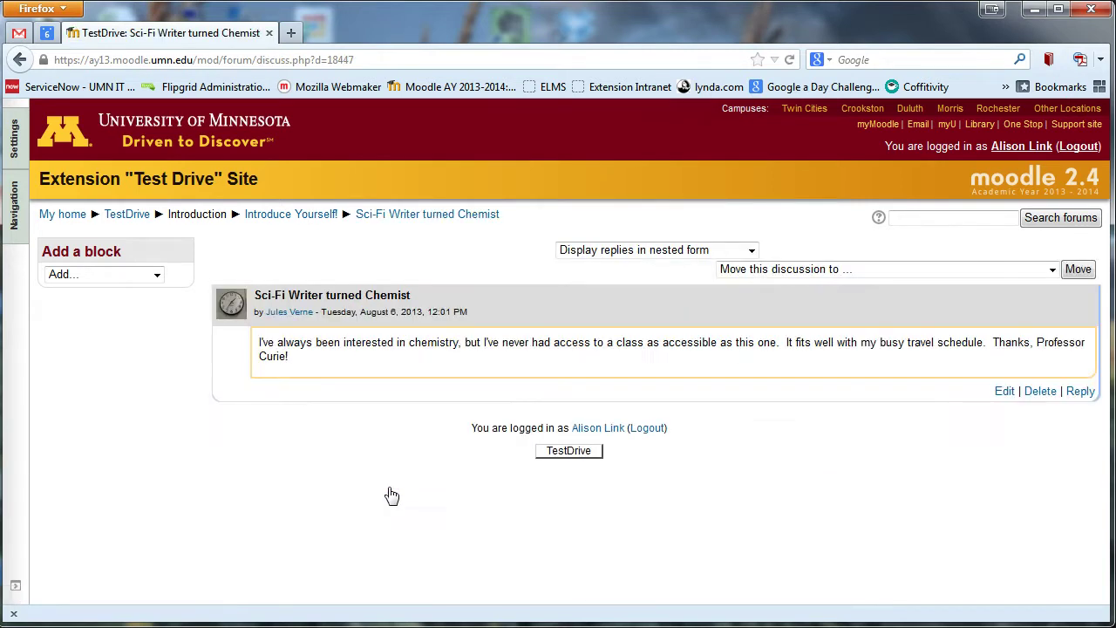
- Post the reply "Great idea!" to the Sci-Fi Writer turned Chemist discussion and return to the Introduce Yourself! discussion list
{"action": "left_click", "coordinate": [1080, 393]}
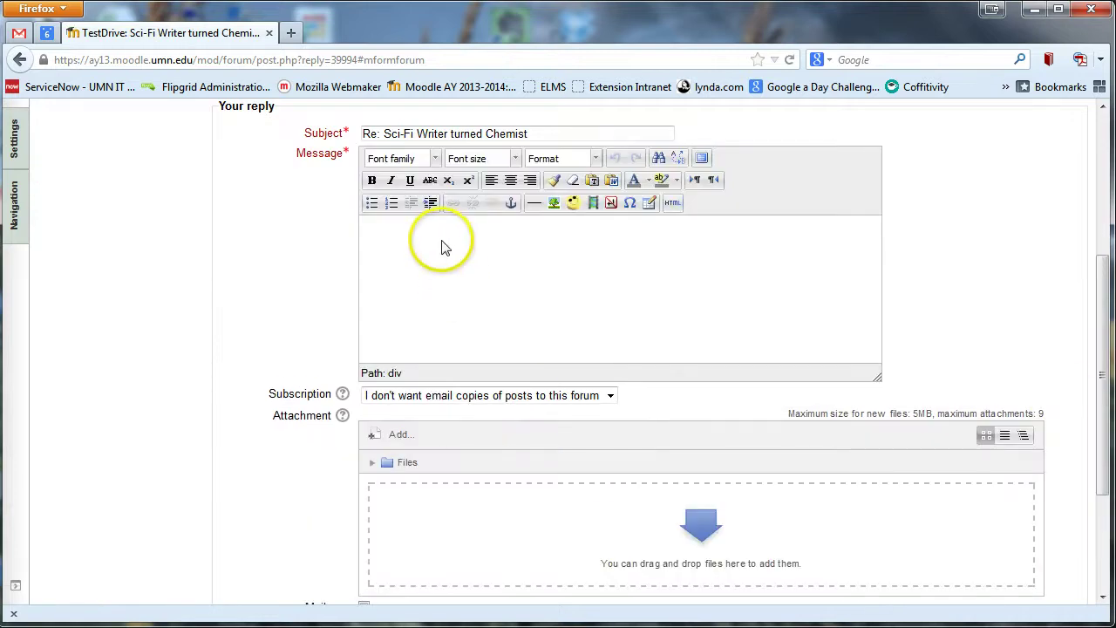
{"action": "left_click", "coordinate": [444, 237]}
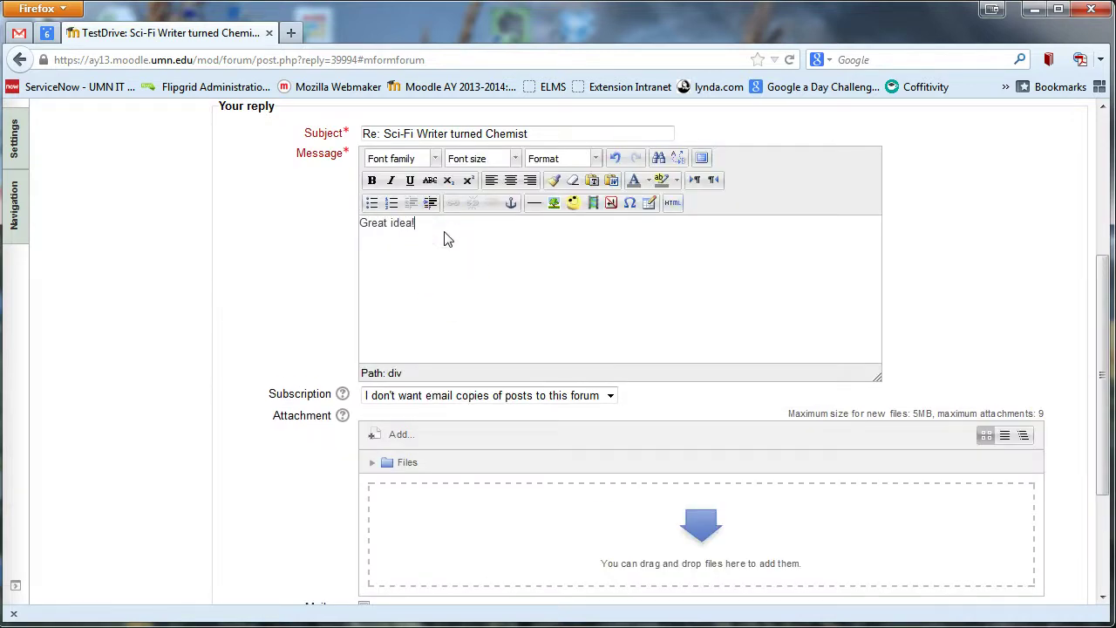
{"action": "scroll", "coordinate": [316, 306], "scroll_direction": "down", "scroll_amount": 4}
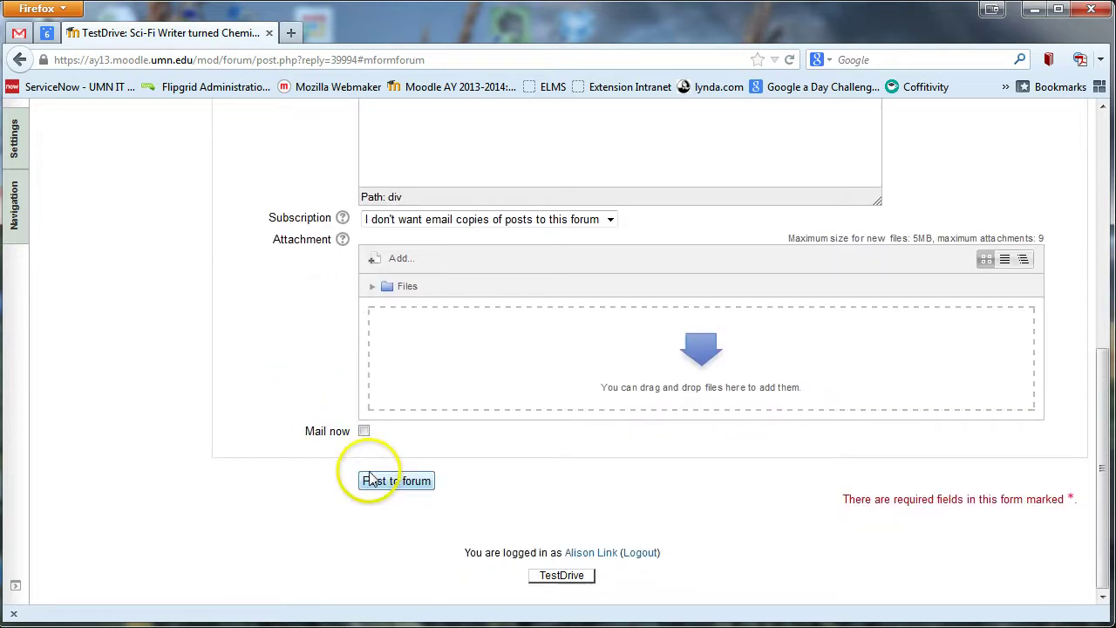
{"action": "left_click", "coordinate": [396, 481]}
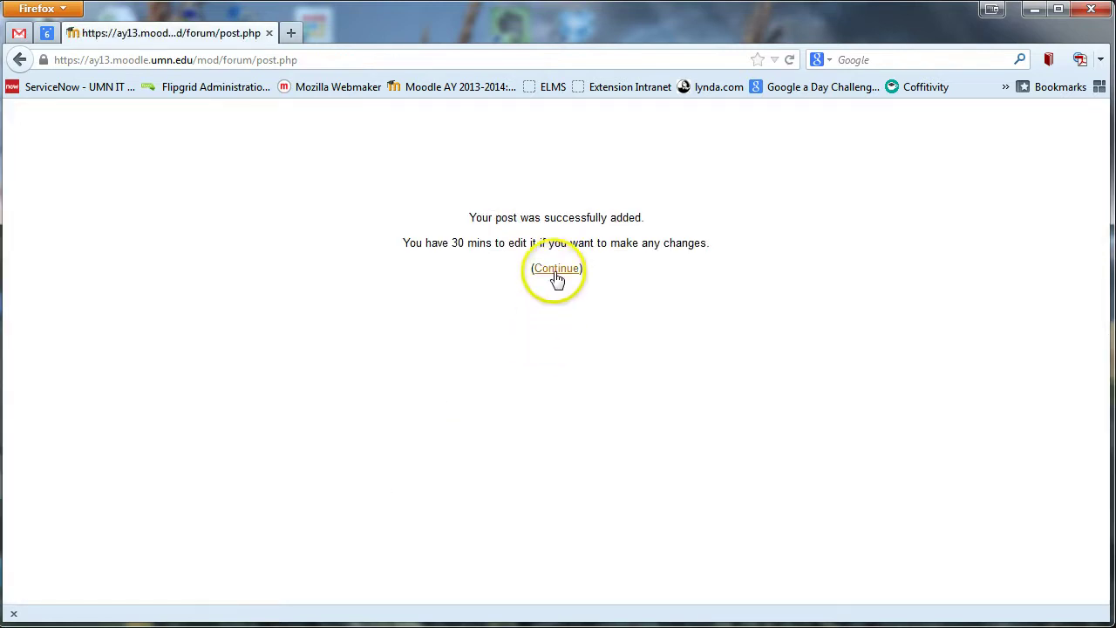
{"action": "left_click", "coordinate": [557, 270]}
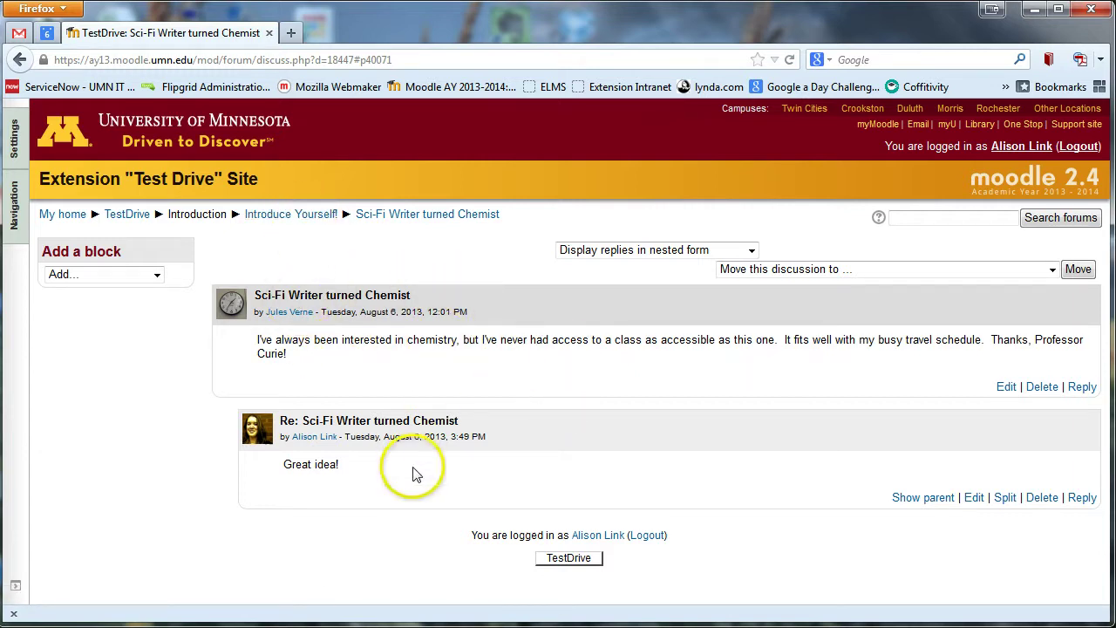
{"action": "left_click", "coordinate": [299, 218]}
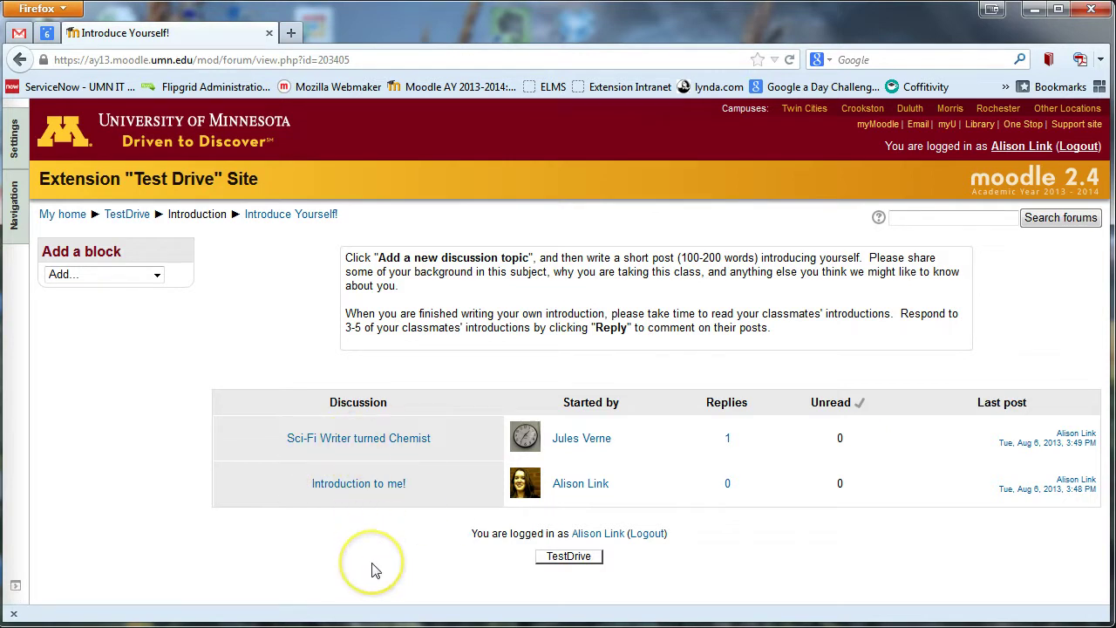
- From the TestDrive course page, open the settings of the first law of thermodynamics forum and choose A single simple discussion as its type
{"action": "left_click", "coordinate": [130, 215]}
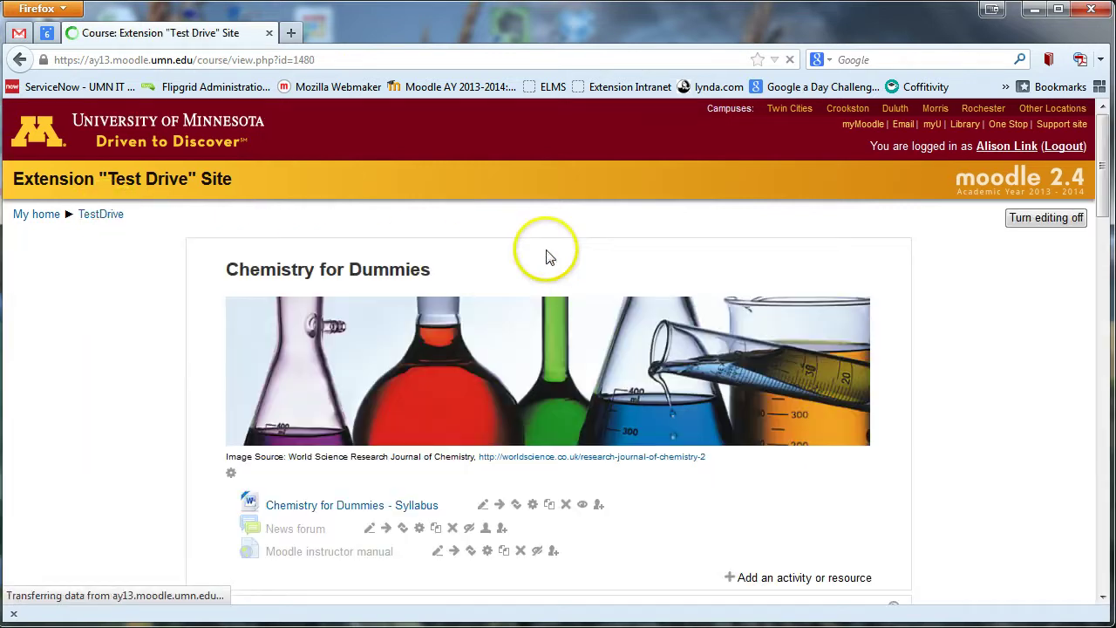
{"action": "scroll", "coordinate": [601, 289], "scroll_direction": "down", "scroll_amount": 10}
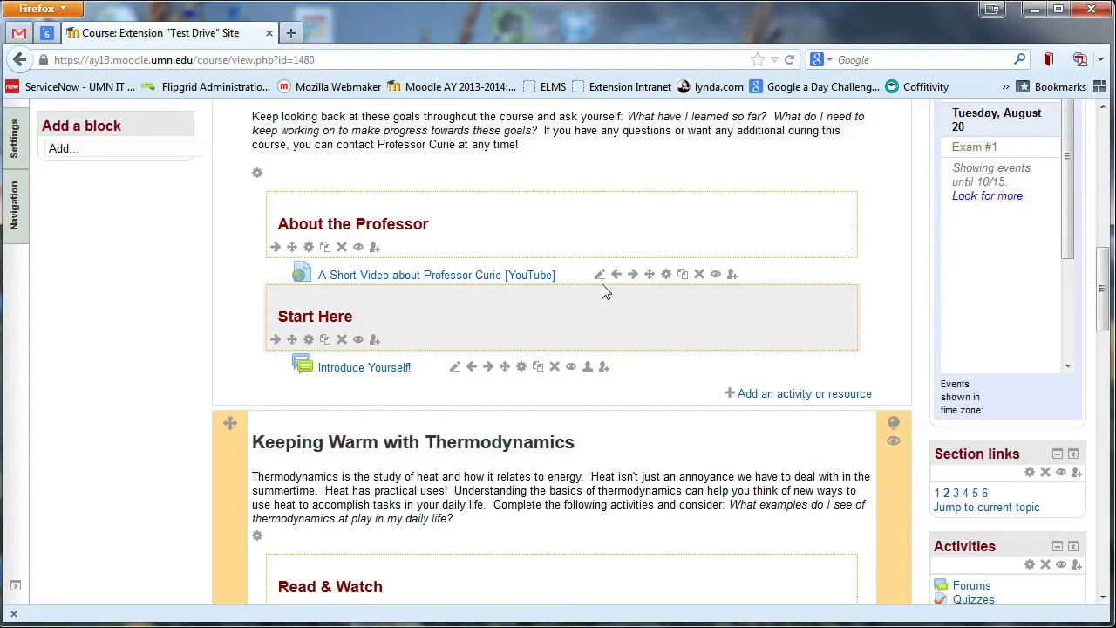
{"action": "left_click", "coordinate": [606, 320]}
{"action": "scroll", "coordinate": [604, 321], "scroll_direction": "down", "scroll_amount": 6}
{"action": "scroll", "coordinate": [618, 439], "scroll_direction": "down", "scroll_amount": 2}
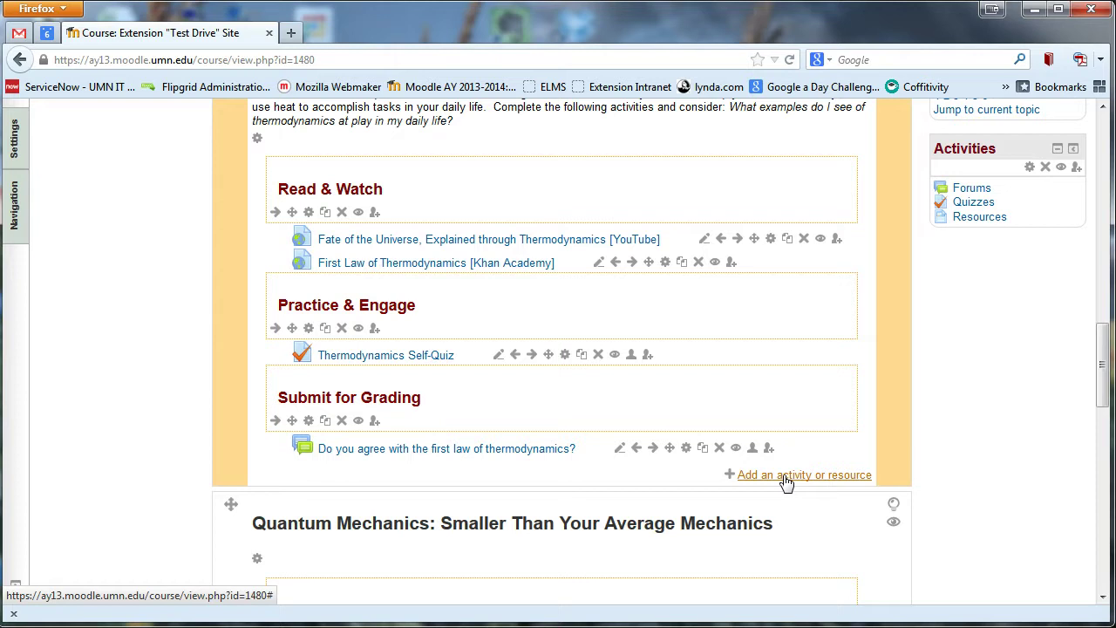
{"action": "left_click", "coordinate": [686, 447]}
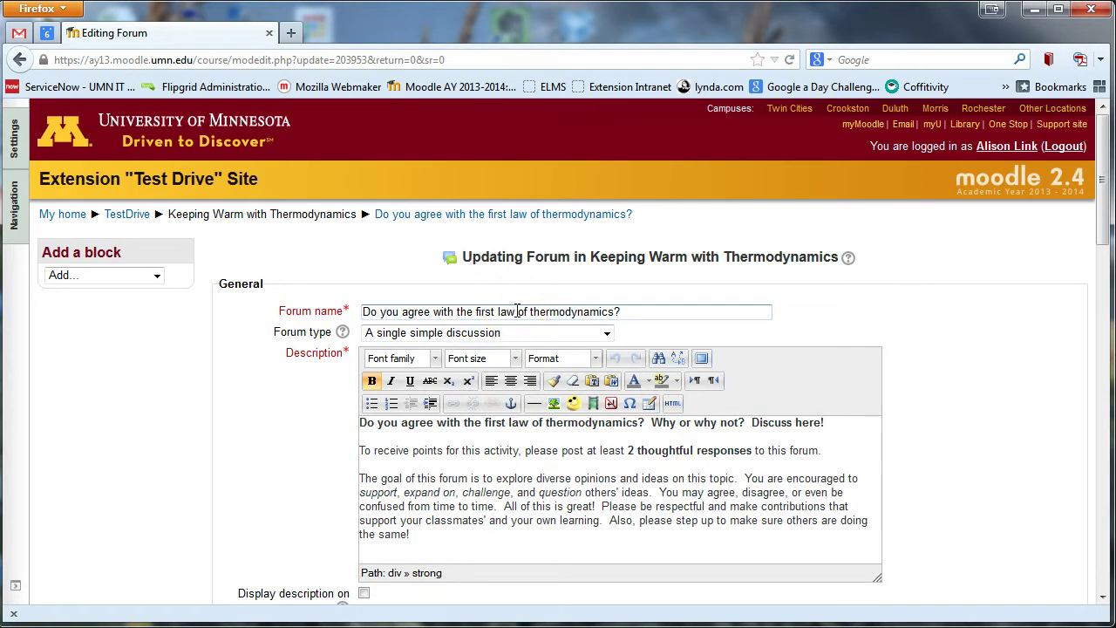
{"action": "left_click", "coordinate": [606, 333]}
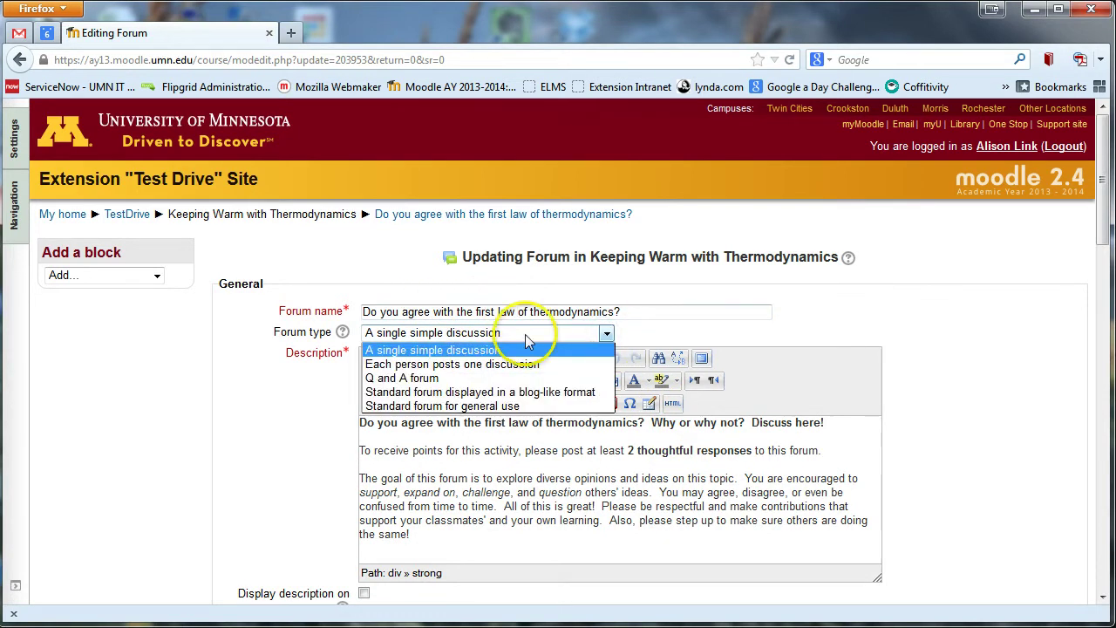
{"action": "left_click", "coordinate": [468, 349]}
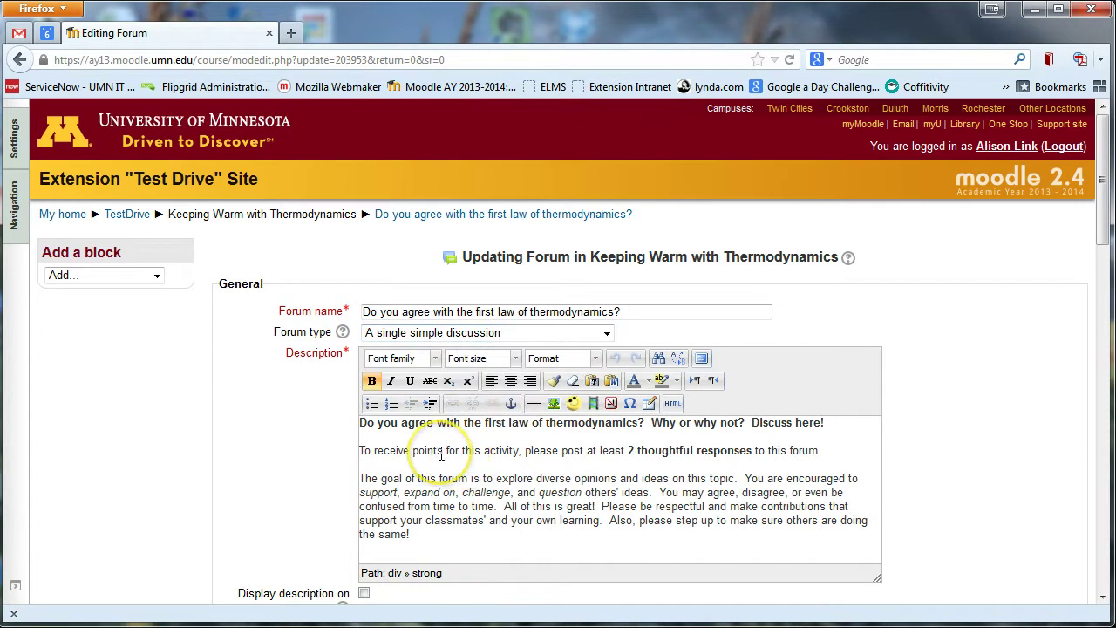
- Save and display the first law of thermodynamics forum, view its discussion, and return to the TestDrive course page
{"action": "scroll", "coordinate": [442, 453], "scroll_direction": "down", "scroll_amount": 2}
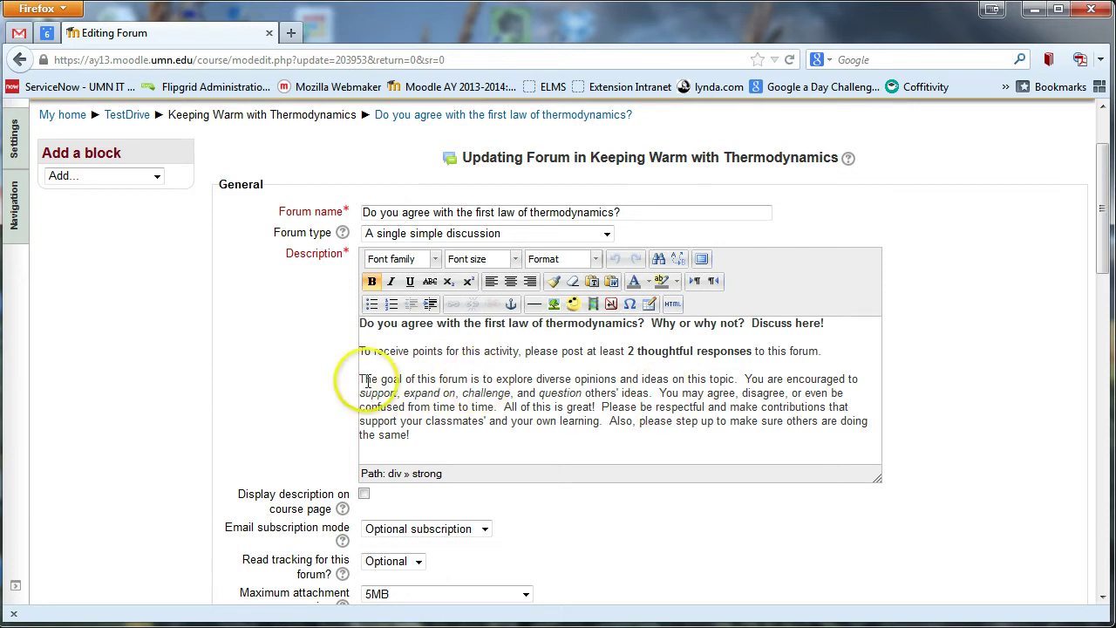
{"action": "scroll", "coordinate": [162, 387], "scroll_direction": "down", "scroll_amount": 10}
{"action": "scroll", "coordinate": [149, 398], "scroll_direction": "down", "scroll_amount": 6}
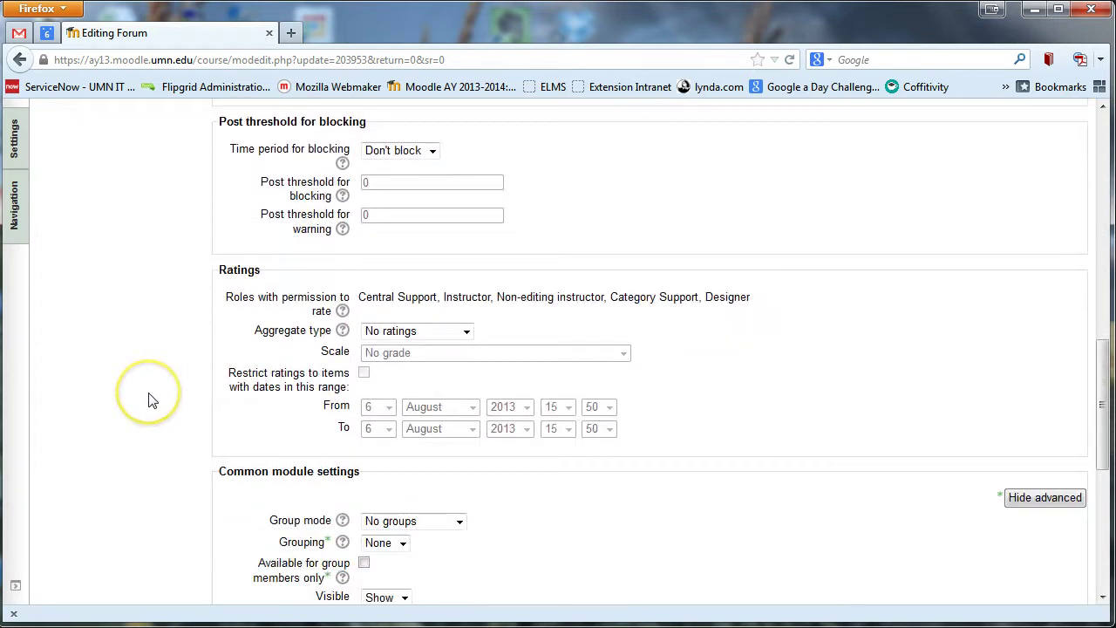
{"action": "scroll", "coordinate": [232, 517], "scroll_direction": "down", "scroll_amount": 4}
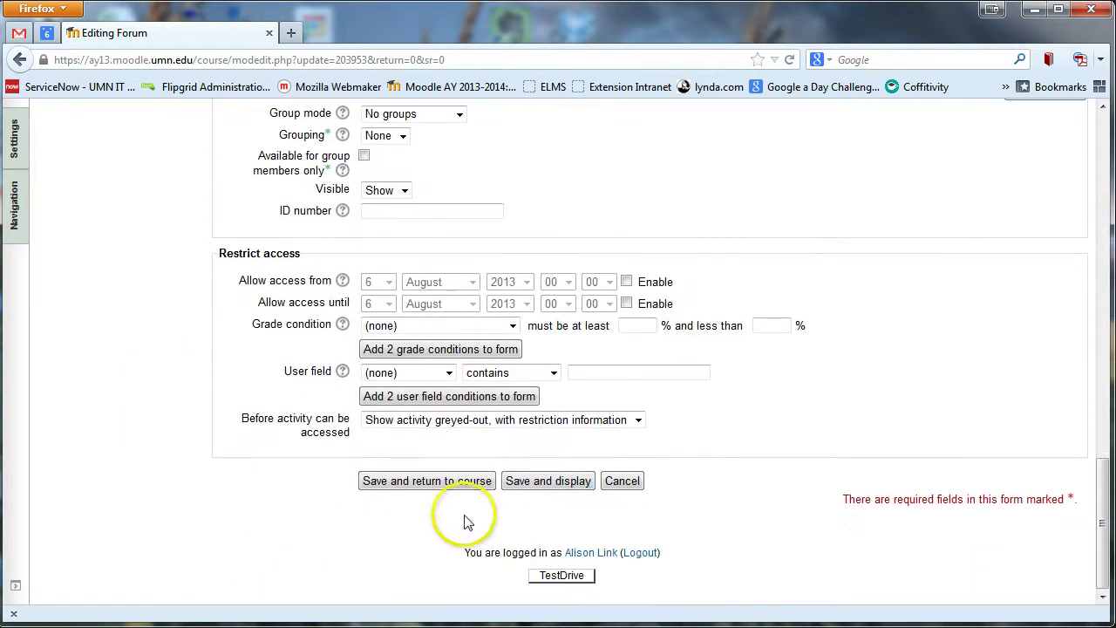
{"action": "left_click", "coordinate": [529, 482]}
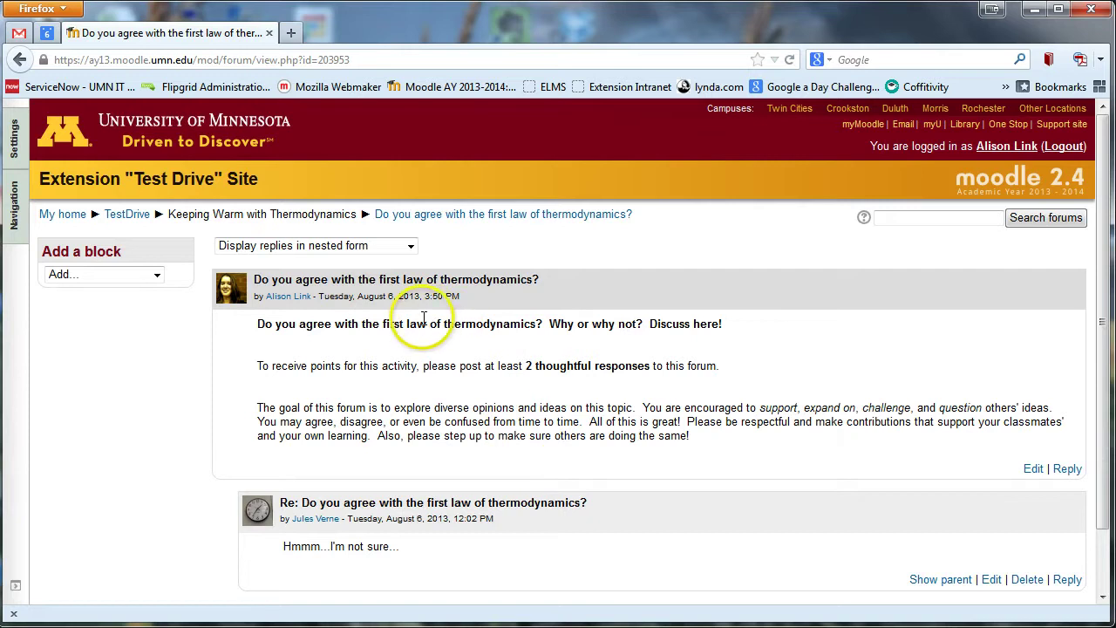
{"action": "scroll", "coordinate": [436, 319], "scroll_direction": "down", "scroll_amount": 2}
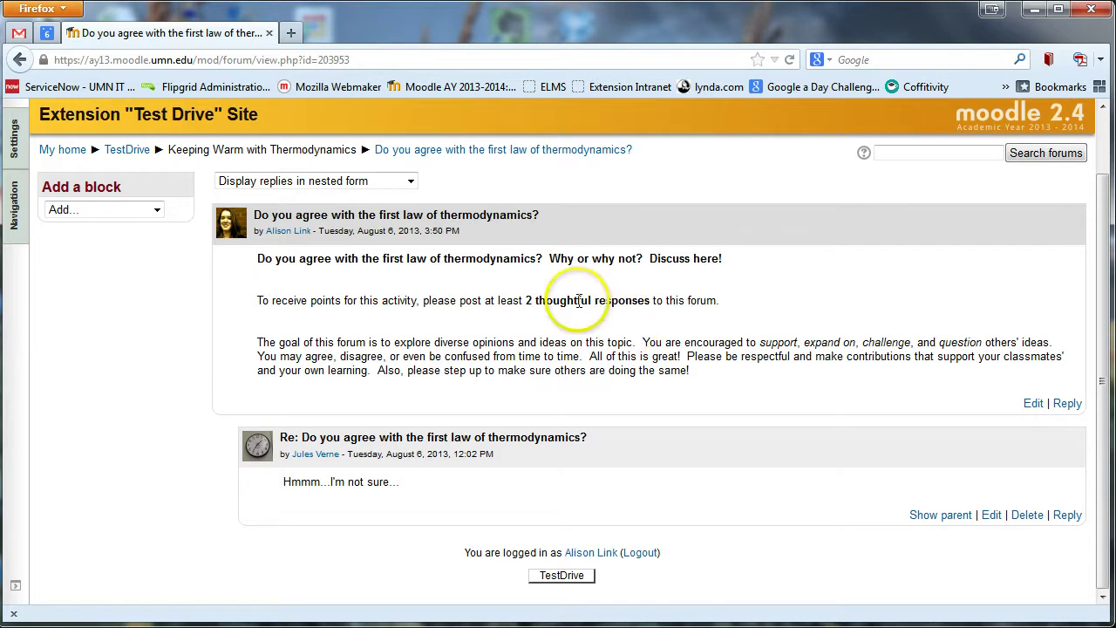
{"action": "left_click", "coordinate": [129, 154]}
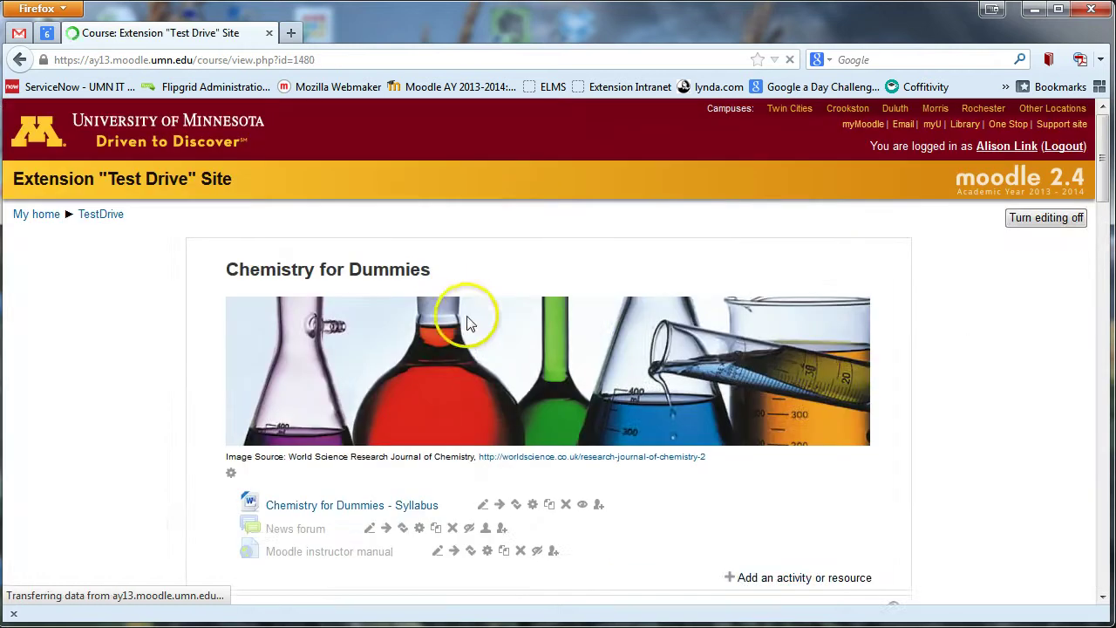